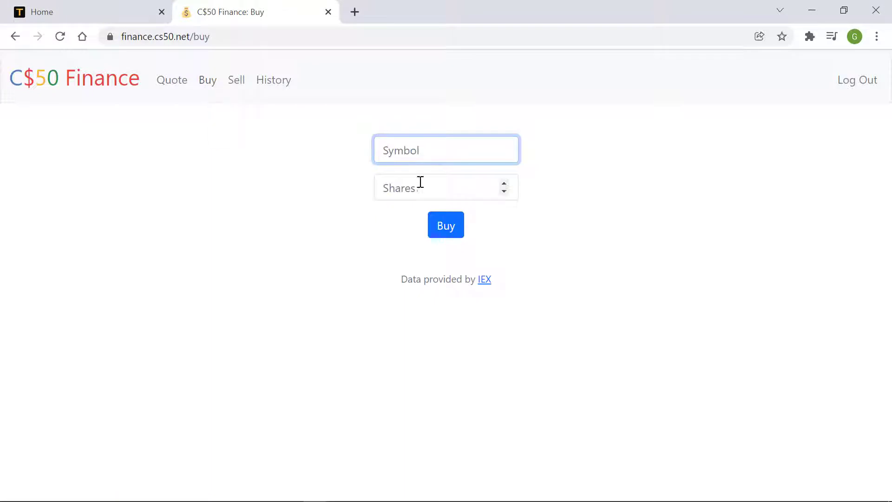
left_click(173, 83)
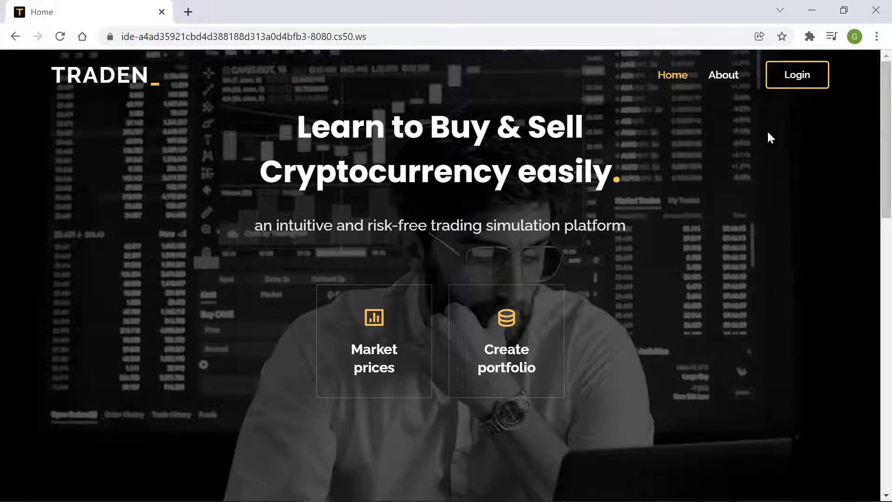
left_click(725, 88)
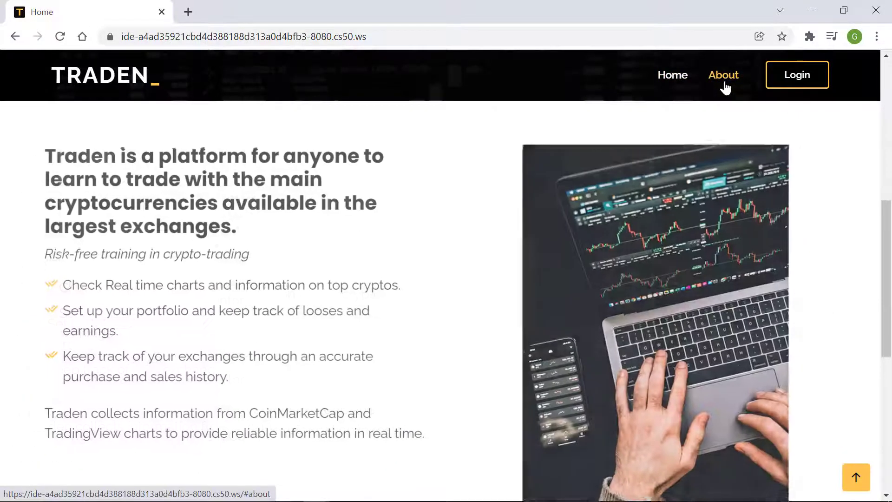
left_click_drag(887, 230, 887, 93)
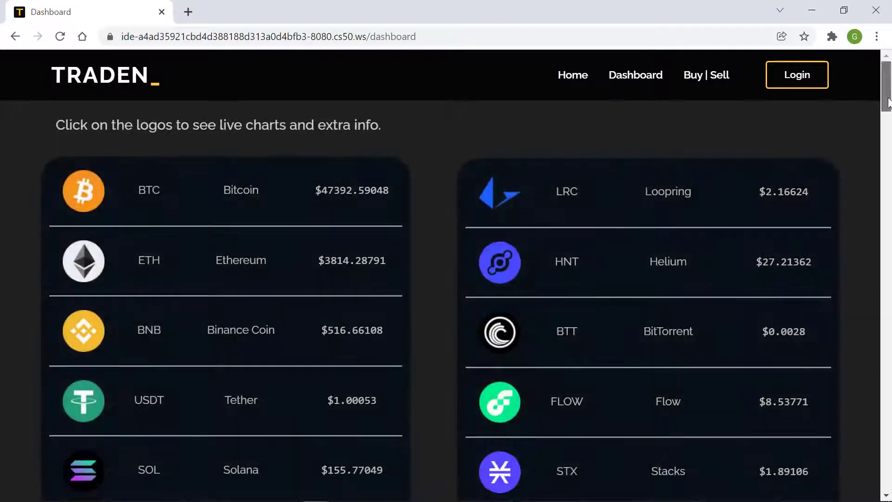
Scroll through the coin price list on the Market prices Dashboard.
left_click_drag(889, 102, 819, 116)
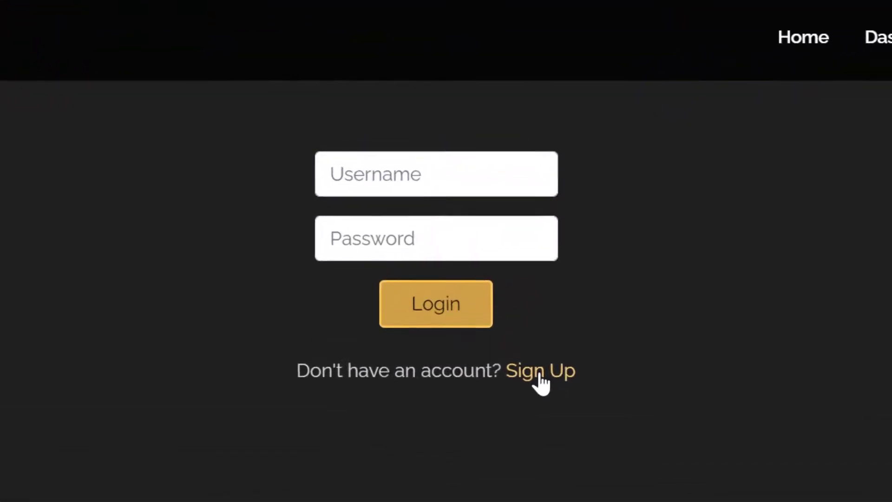
Switch to Sign Up and register a new username with a matching password and confirmation.
left_click(511, 309)
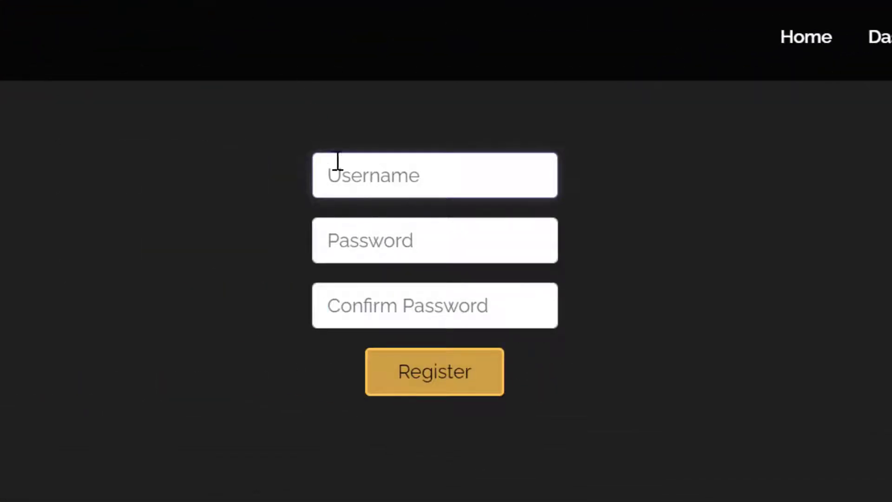
type("J")
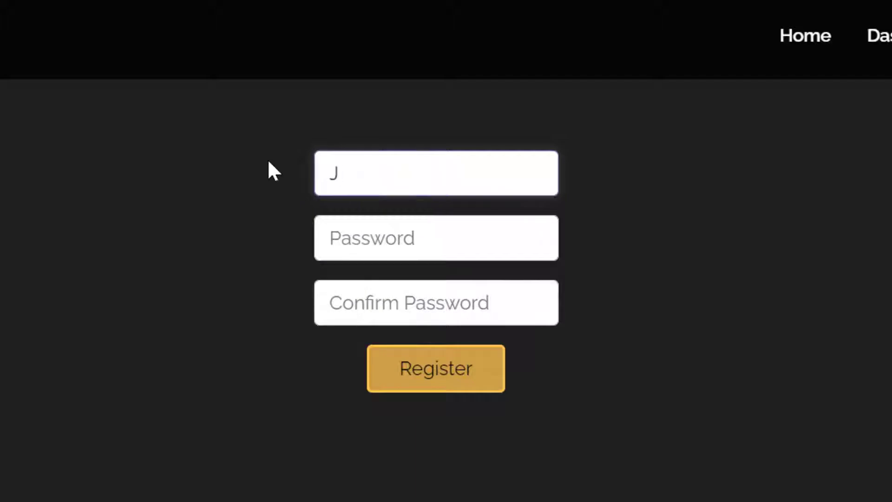
type("ohn Doe")
key("Tab")
type("123")
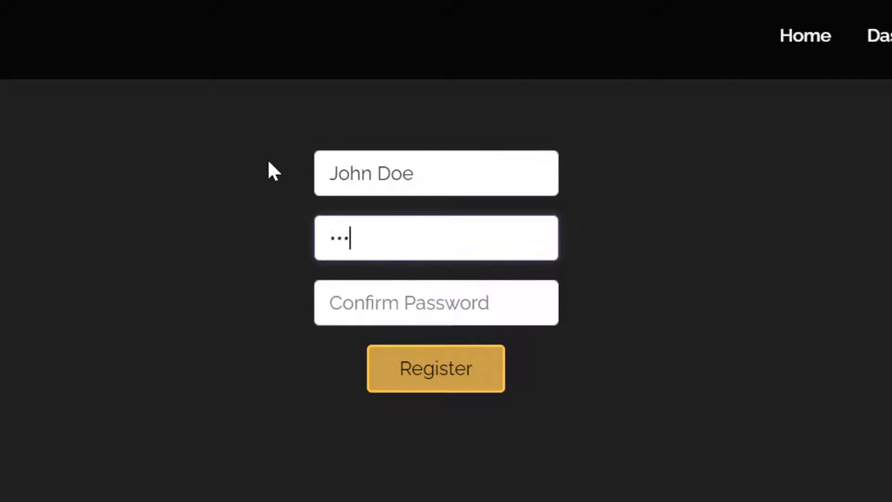
left_click(364, 312)
type("123")
left_click(448, 380)
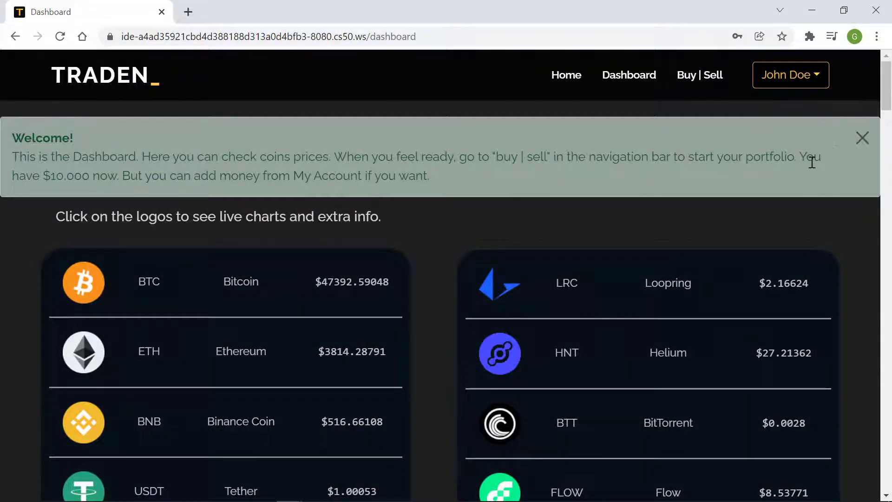
Close the Welcome alert on the Dashboard.
left_click(861, 139)
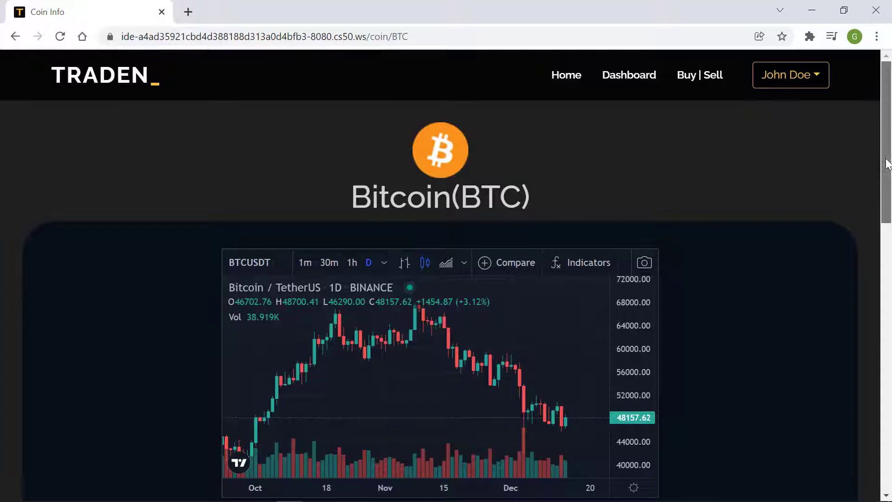
Scroll the BTC page, return to the Dashboard, and view Solana's SOL/USDT chart page.
left_click_drag(888, 159, 887, 172)
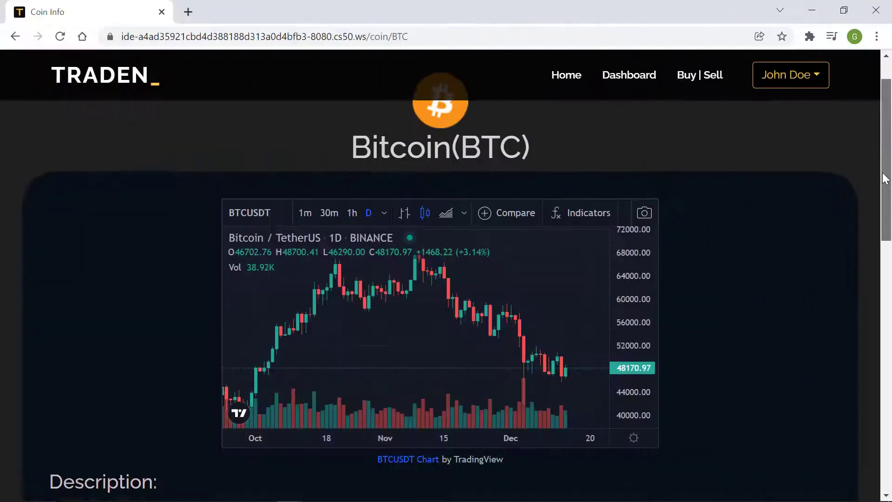
mouse_move(887, 172)
left_mouse_down()
mouse_move(889, 396)
mouse_move(888, 167)
left_mouse_up()
left_click(624, 82)
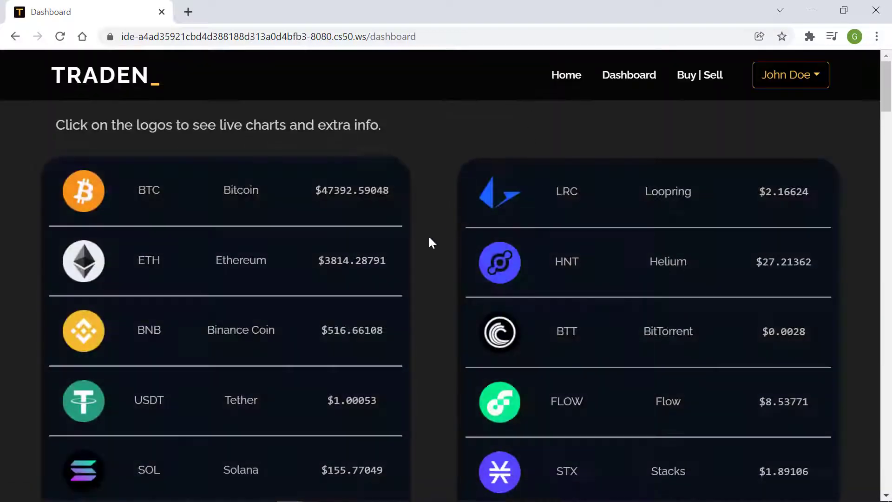
scroll(71, 345, "down", 2)
left_click(82, 415)
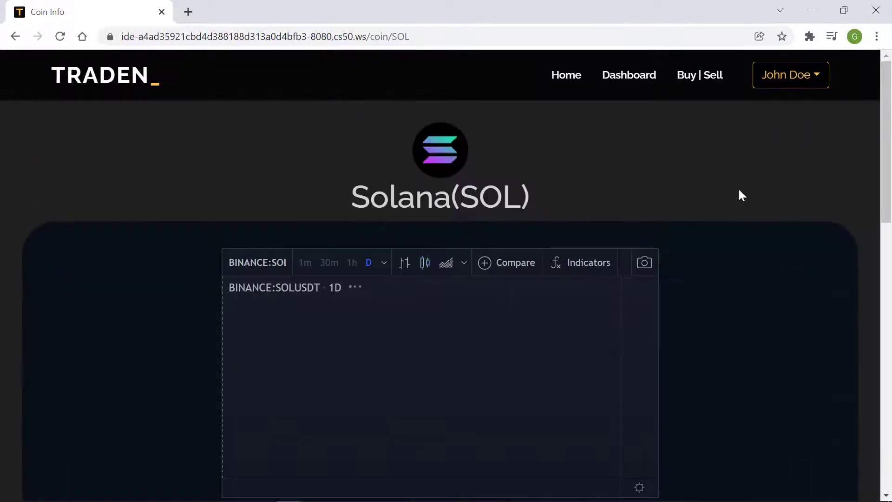
left_click_drag(891, 122, 877, 172)
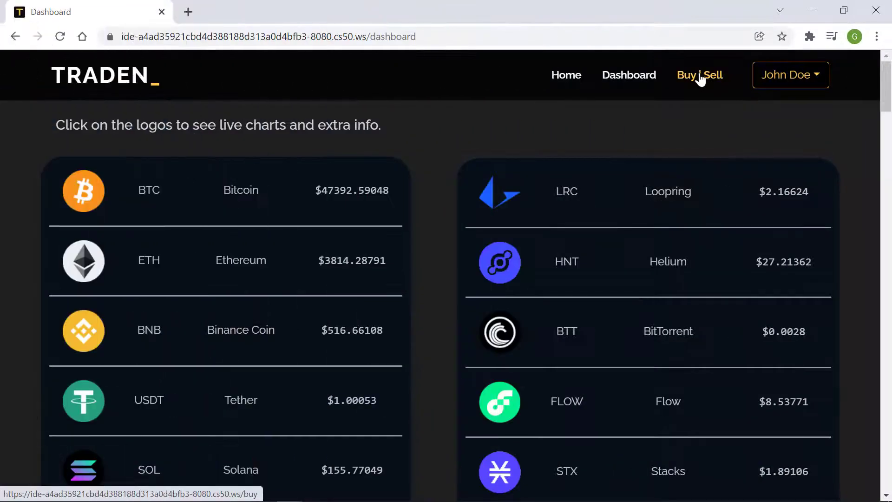
Start a BTC buy order on Buy | Sell, entering a quantity and stepping it down.
left_click(701, 77)
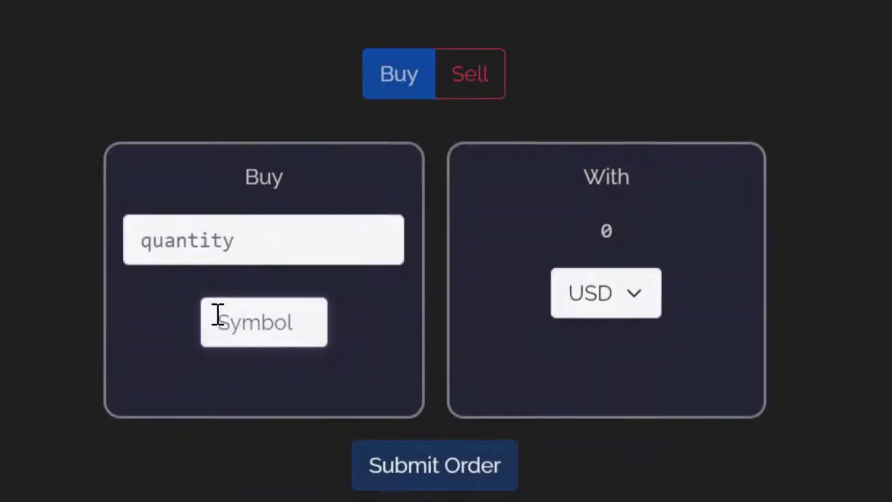
type("BTC")
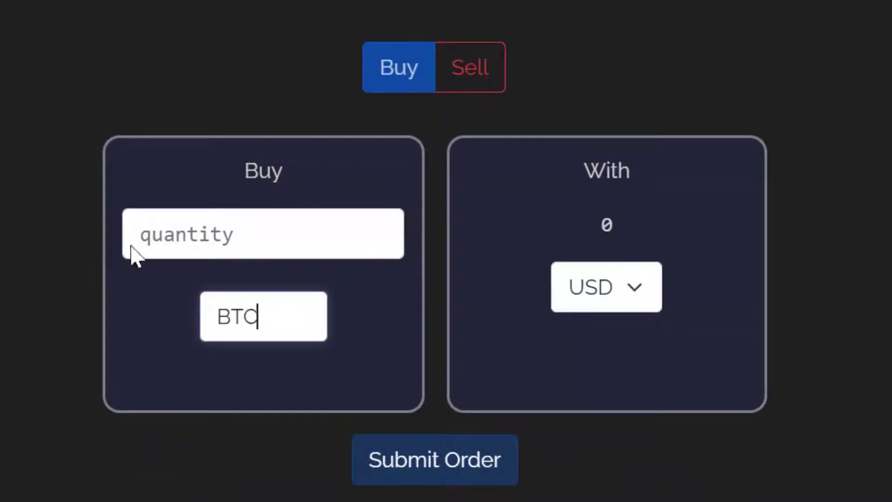
left_click(224, 229)
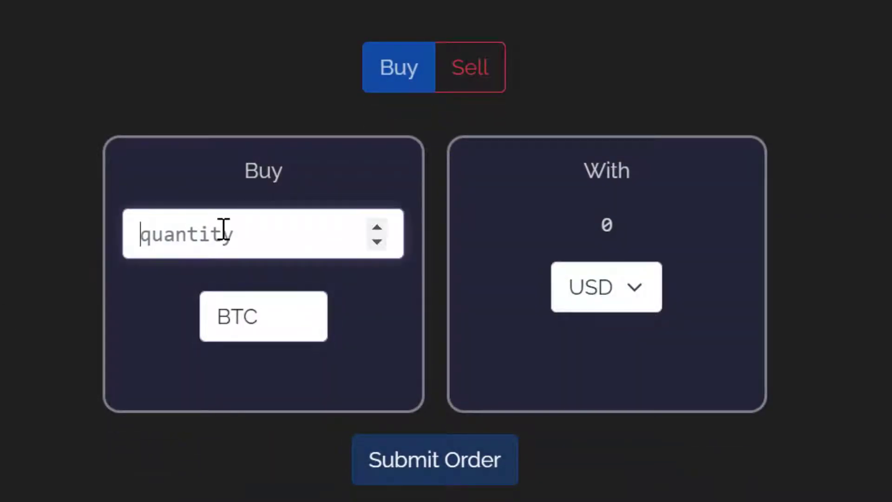
type("1")
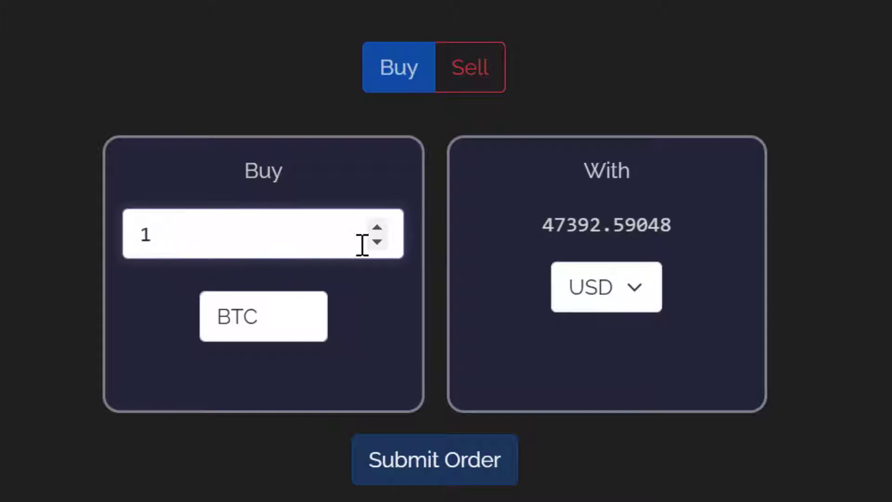
left_click(382, 242)
left_click(382, 241)
left_click(382, 241)
left_click(382, 242)
left_click(382, 241)
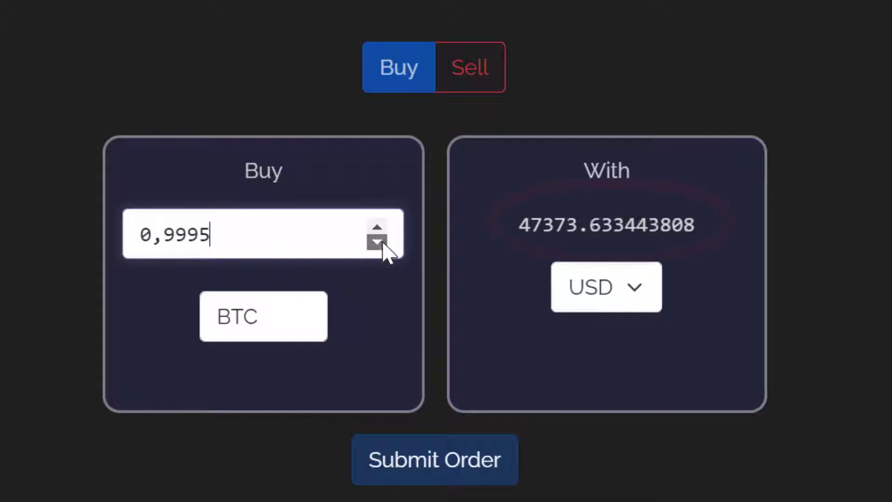
left_click(382, 241)
Correct the quantity to 0.2 BTC with USD and submit the order costing 9478.518096.
key("ctrl+a")
type("0.5")
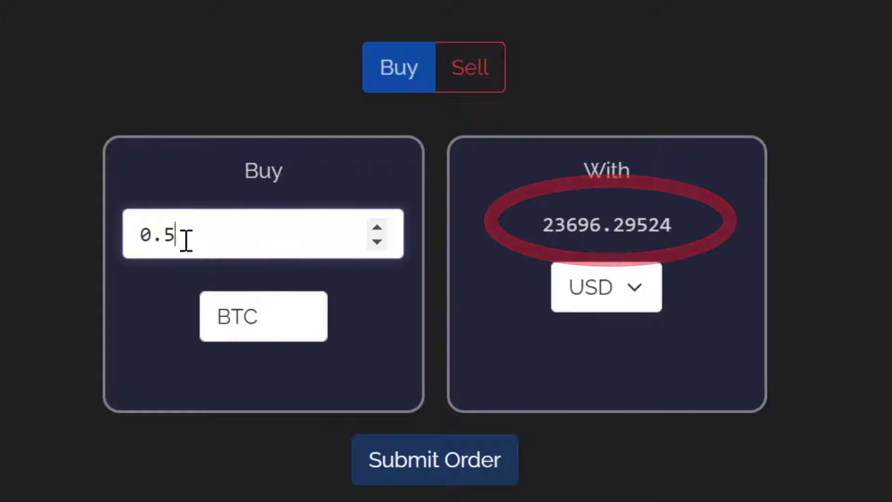
left_click_drag(183, 239, 164, 239)
type("2")
left_click(420, 458)
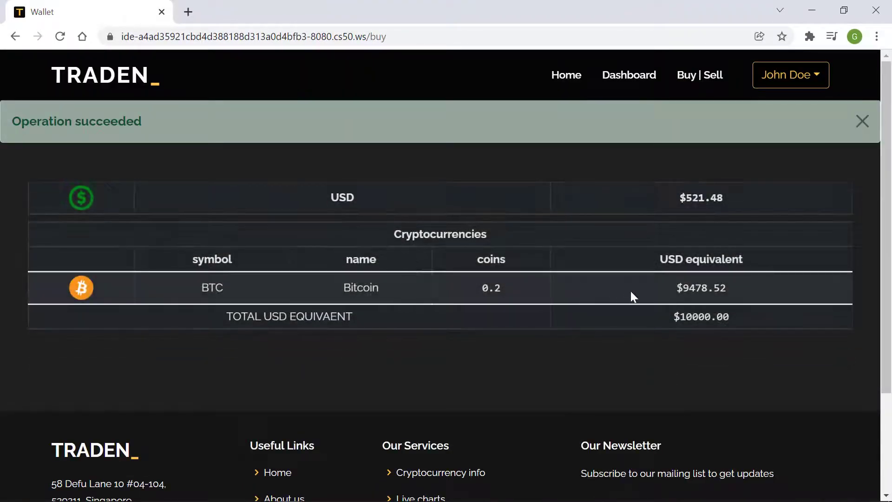
Highlight the BTC holding's dollar value in the wallet and bring up the account menu.
left_click_drag(679, 289, 721, 291)
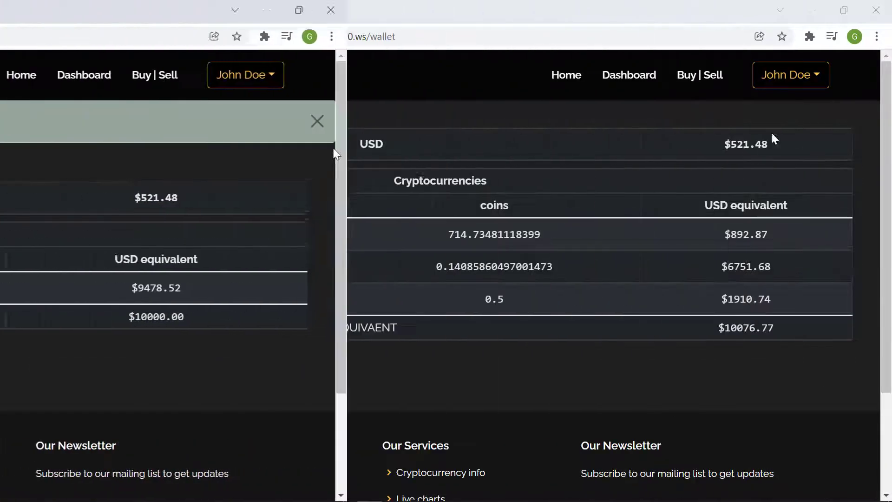
left_click(816, 79)
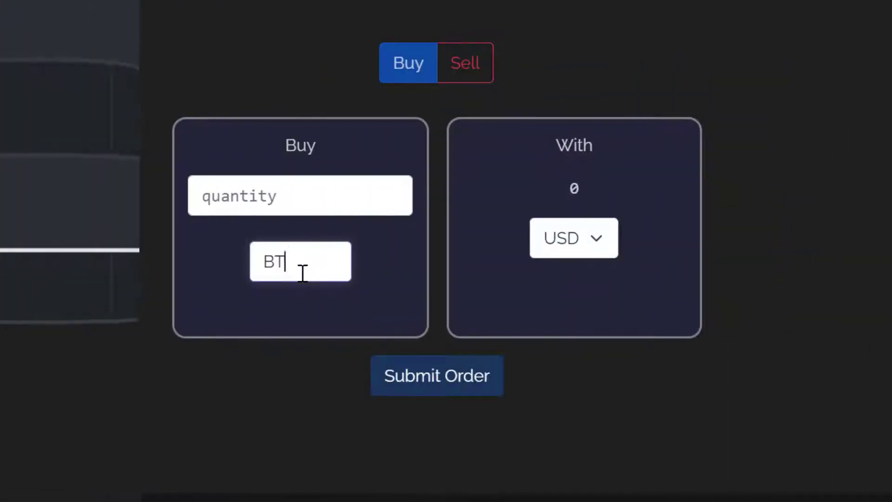
Attempt a 1 BTC buy with USD, rejected with Error 400 Insufficient Funds.
type("C")
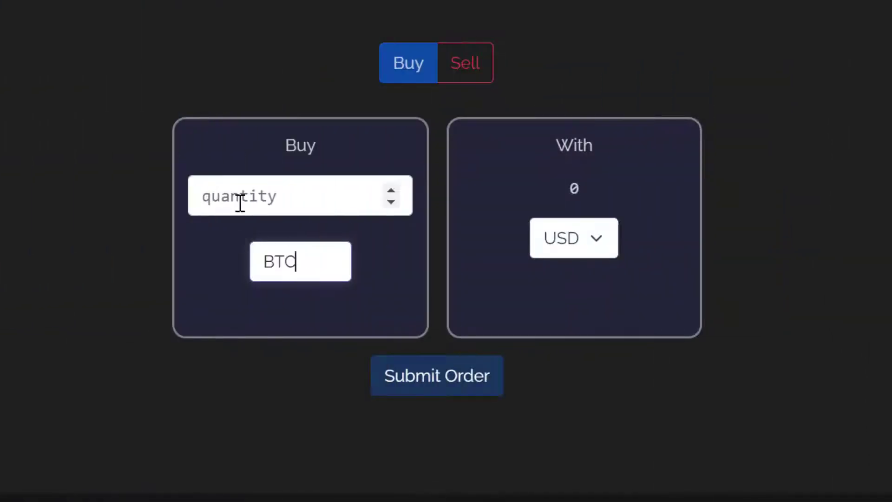
left_click(240, 204)
type("1")
left_click(442, 367)
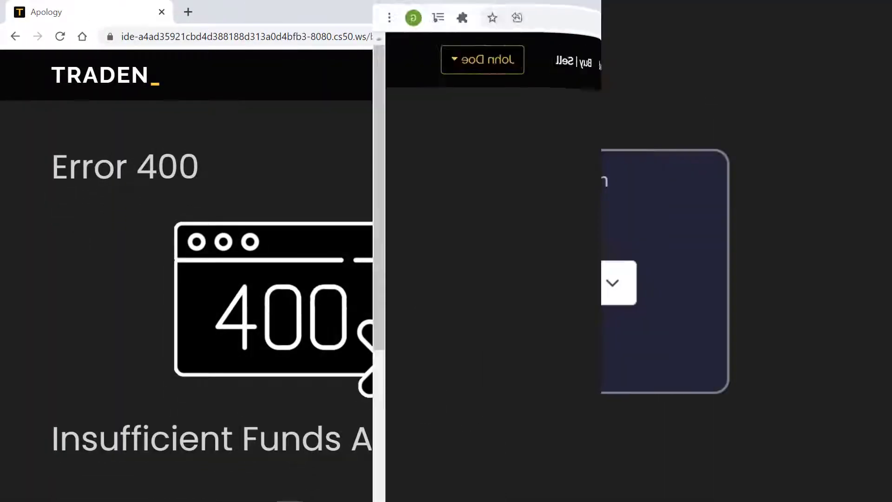
left_click(618, 300)
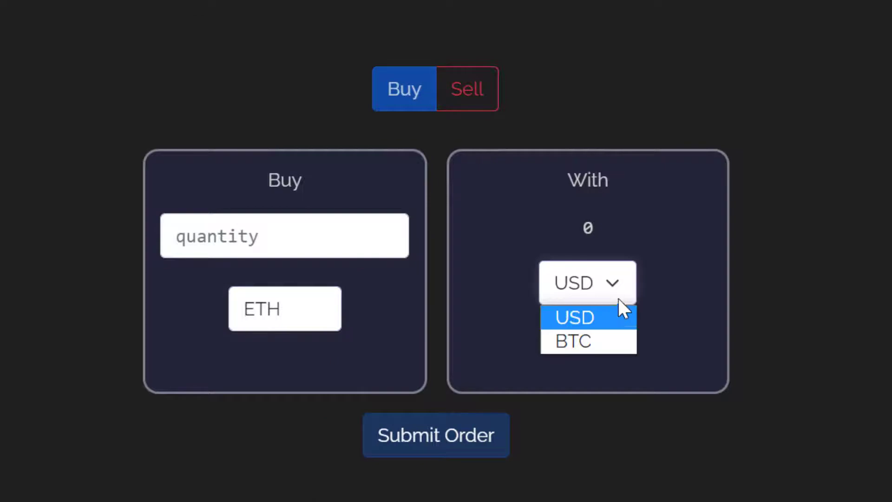
Buy 0.5 ETH paying with BTC and submit the order.
left_click(576, 341)
left_click(300, 246)
type("0.")
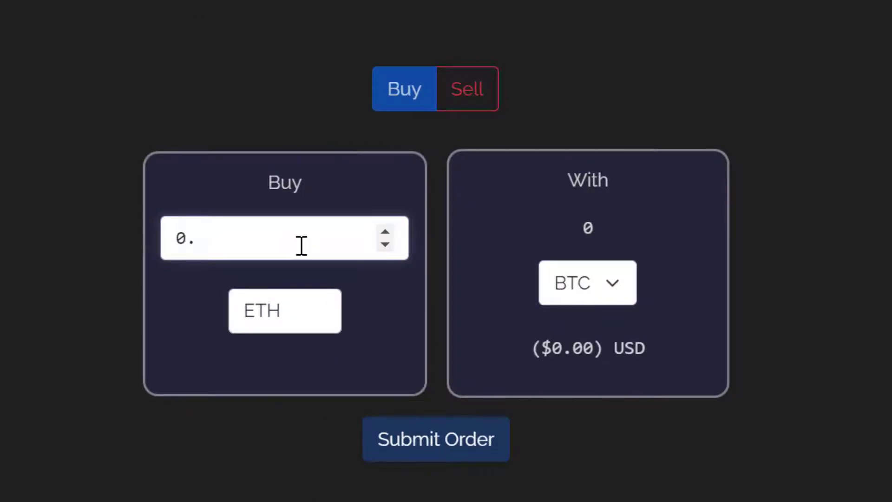
type("5")
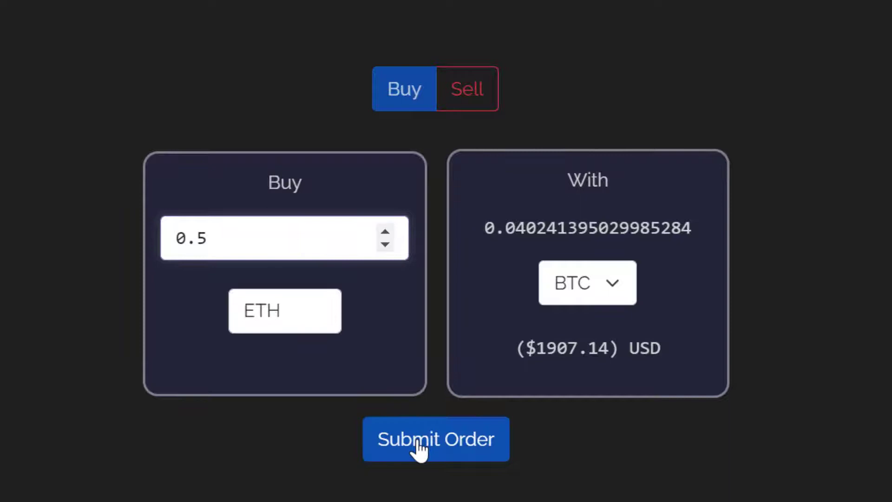
left_click(420, 449)
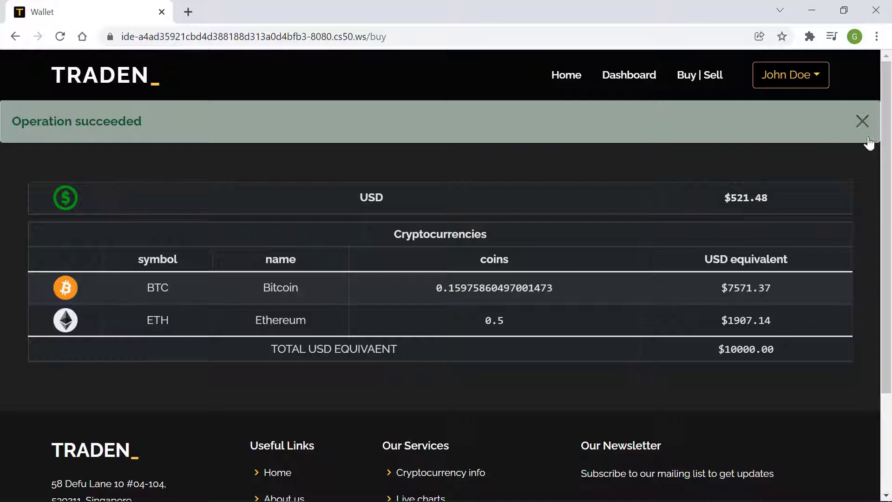
Dismiss the success message and set up a sell order of 0.02 BTC.
left_click(863, 122)
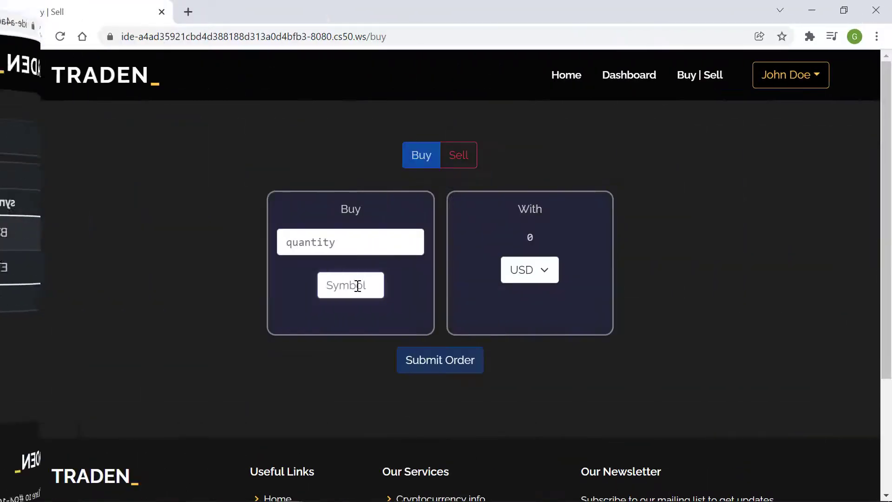
left_click(460, 154)
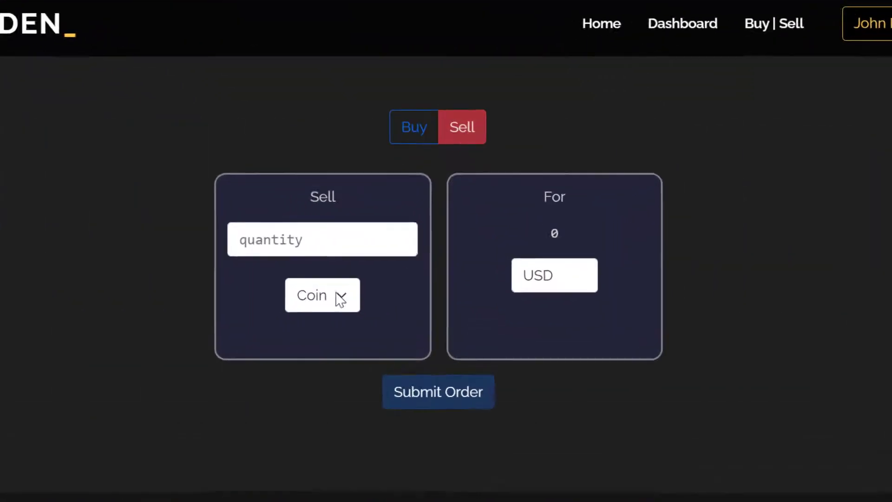
left_click(341, 300)
left_click(277, 364)
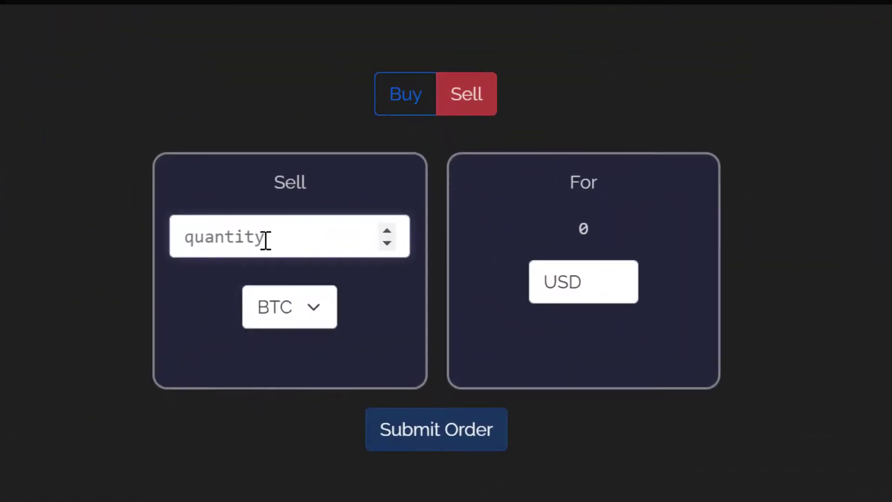
type("0.02")
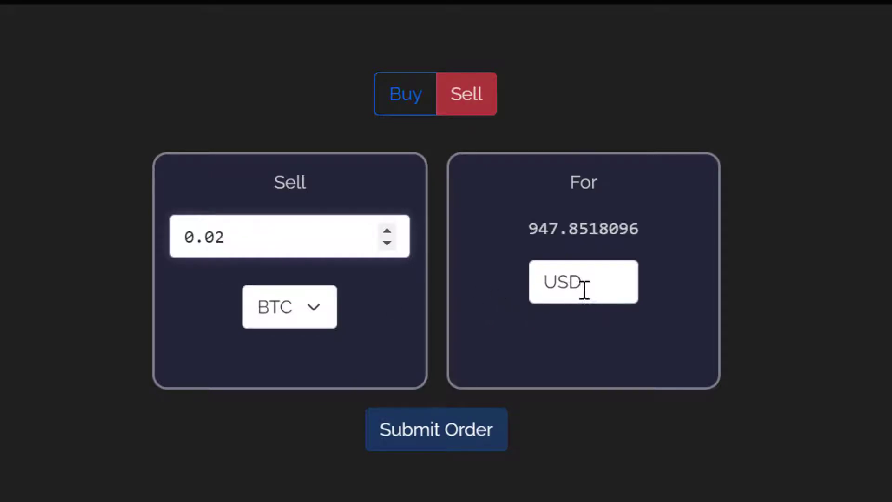
Make ADA the receiving currency and lower the BTC sell amount with the spinner.
left_click_drag(584, 286, 533, 280)
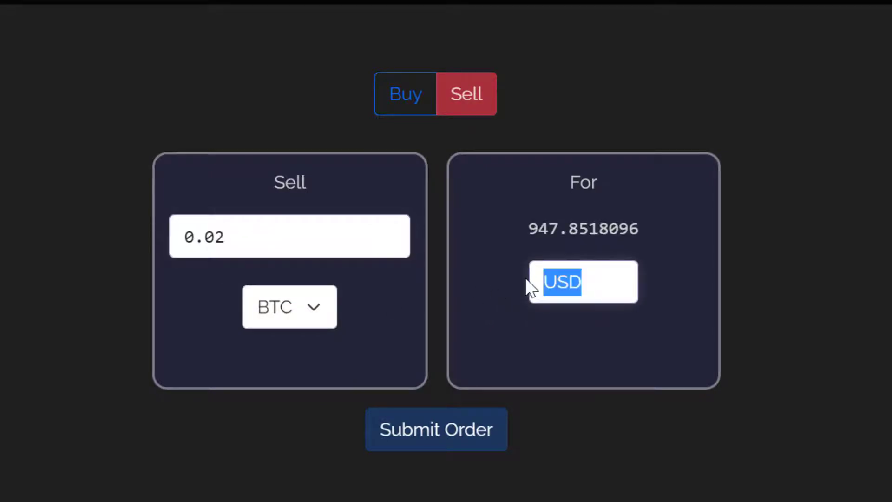
type("ADA")
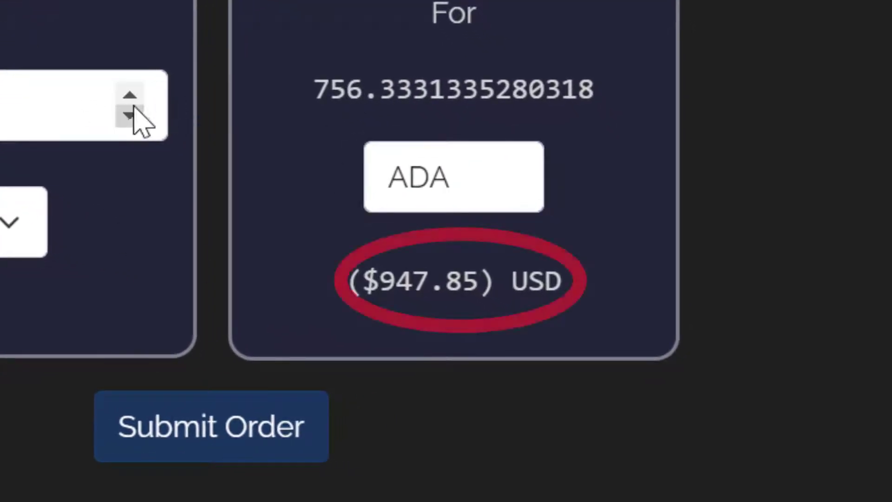
left_click(136, 106)
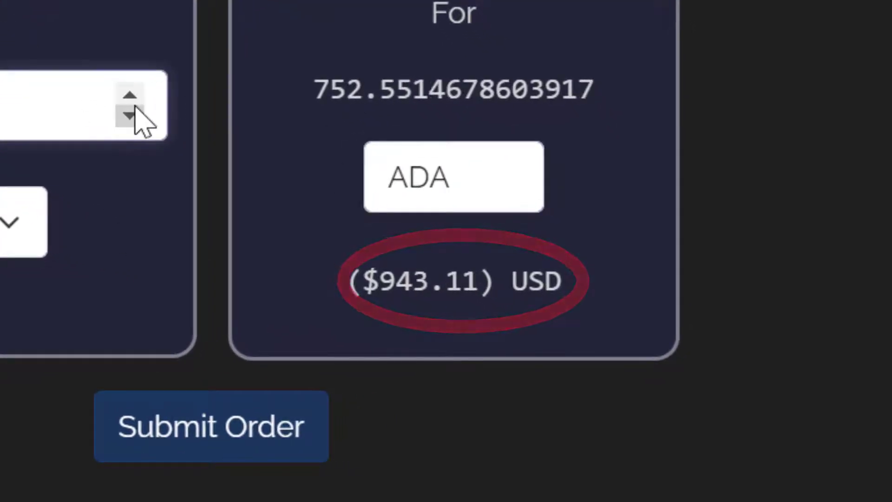
left_click(135, 107)
left_click(136, 106)
Lower the BTC amount once more, then view the History listing the three transactions.
left_click(136, 106)
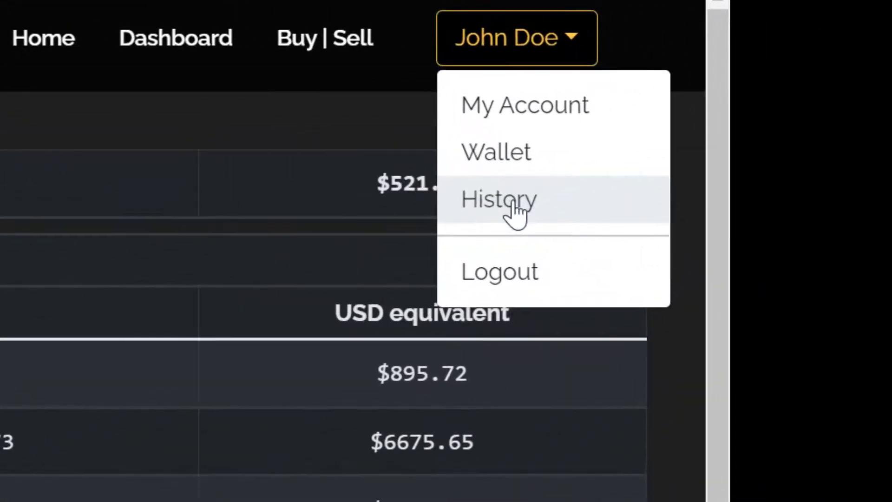
left_click(514, 204)
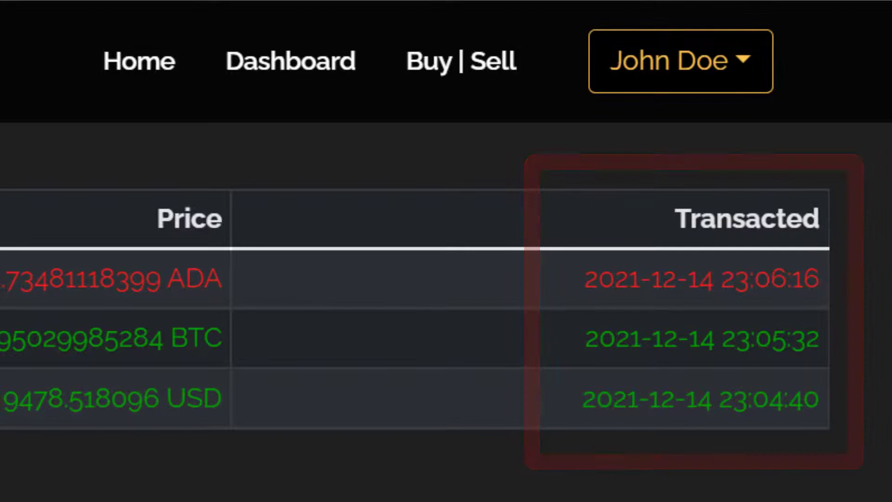
left_click(726, 84)
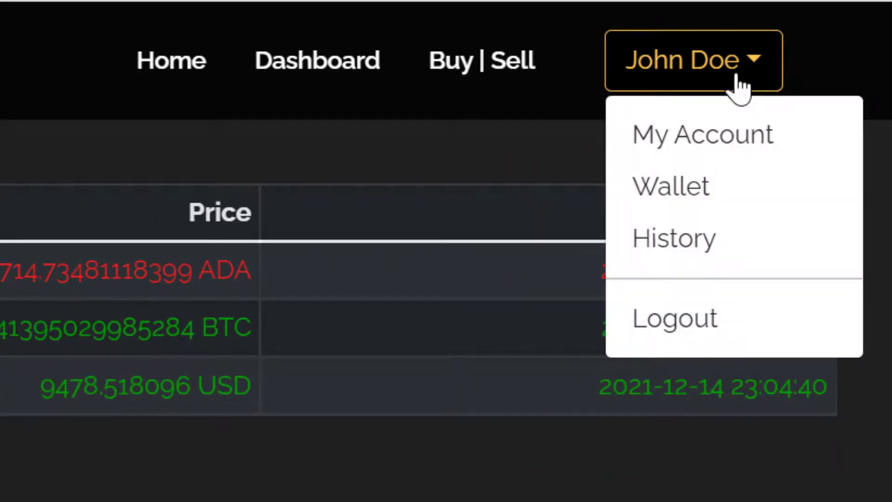
Check the account's $521.48 cash balance, then start an Add Cash deposit raised to $400.
left_click(657, 132)
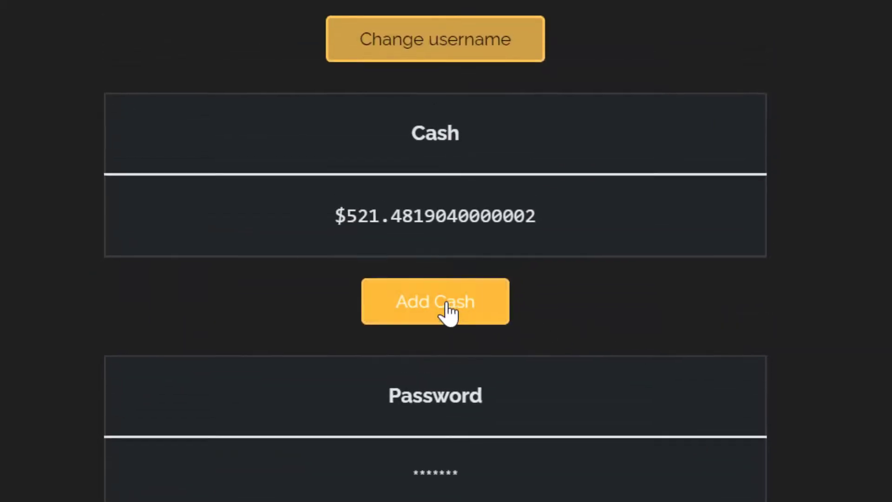
left_click(447, 306)
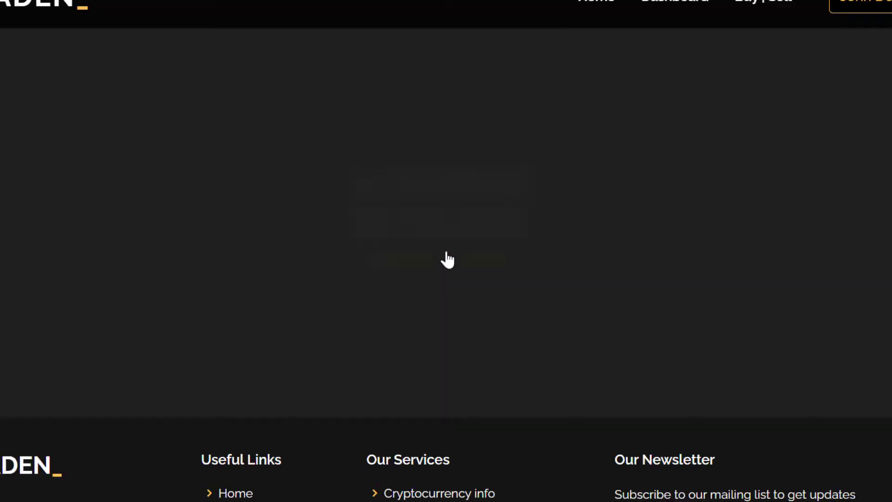
left_click(515, 114)
double_click(515, 113)
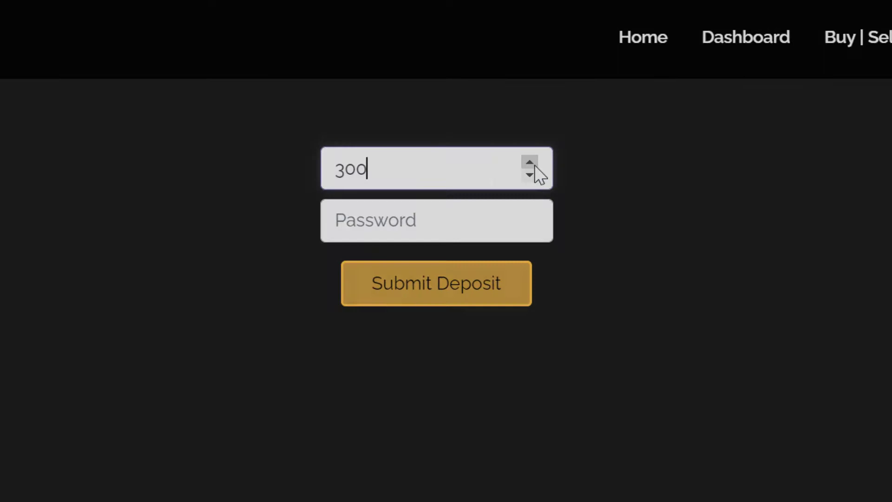
left_click(515, 114)
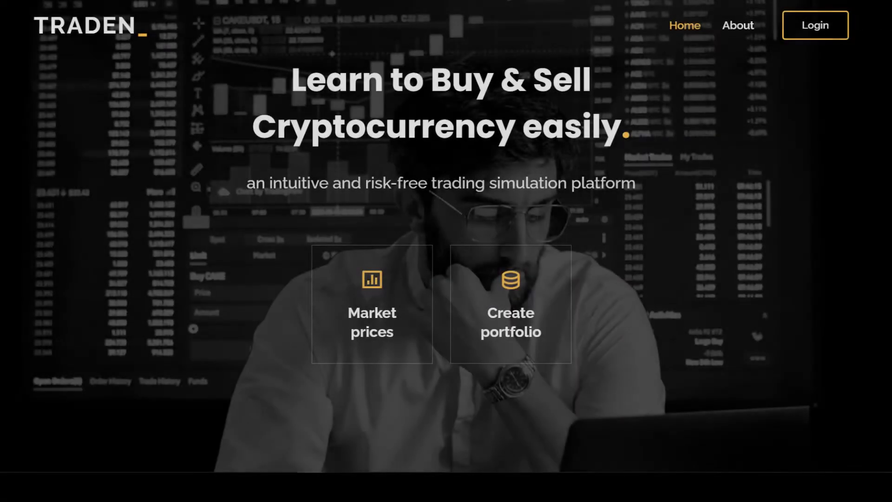